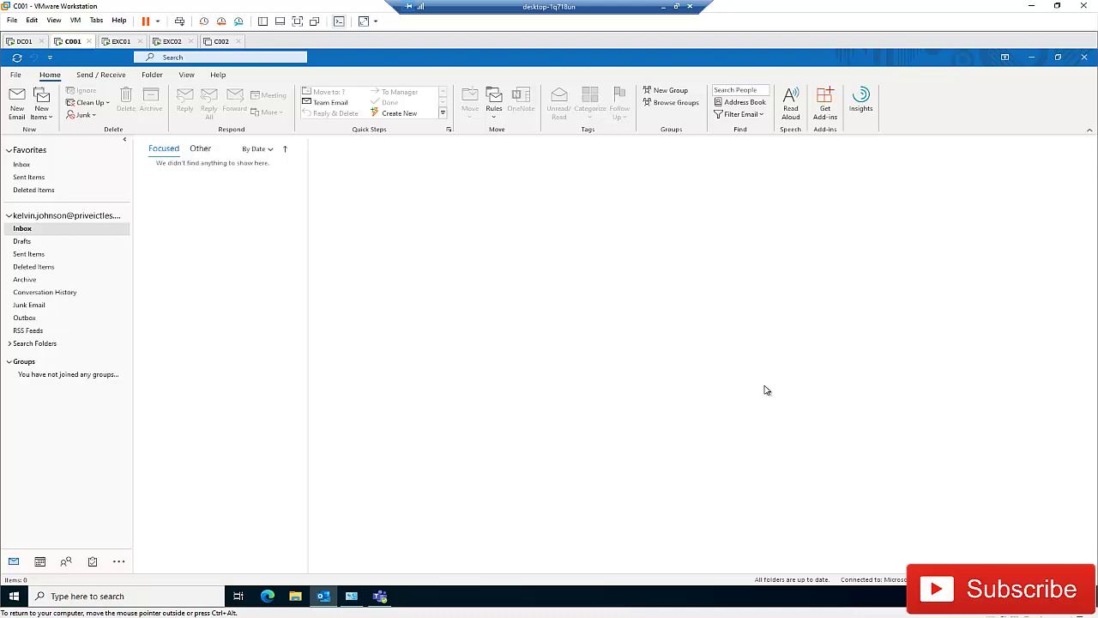
Step: Open the Account Settings email list, select the existing Exchange account, then close it
left_click(16, 76)
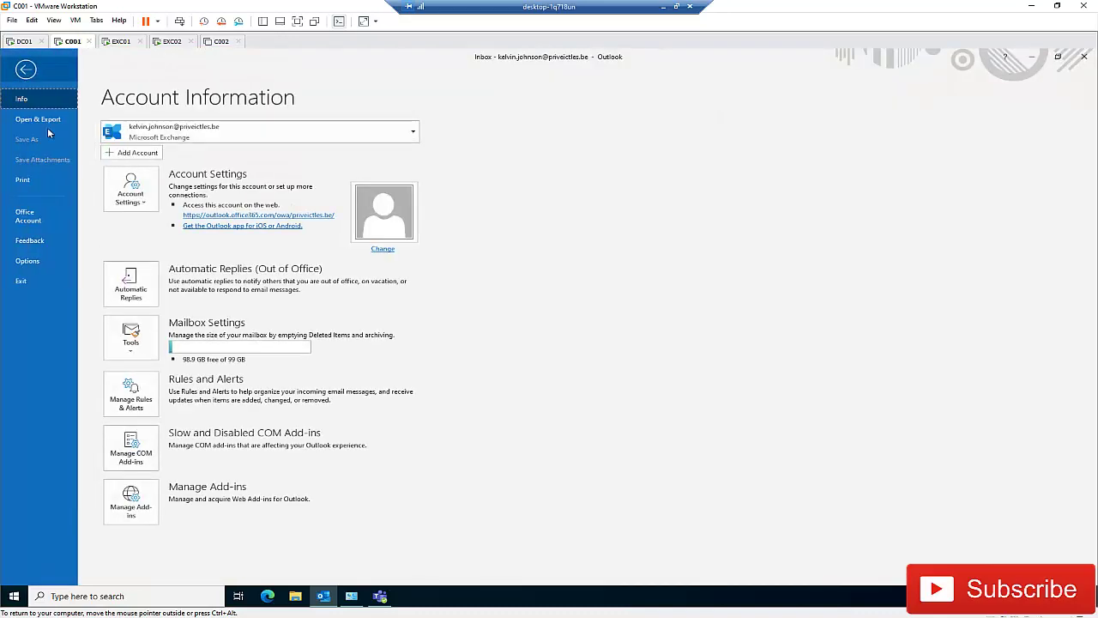
left_click(140, 202)
left_click(153, 234)
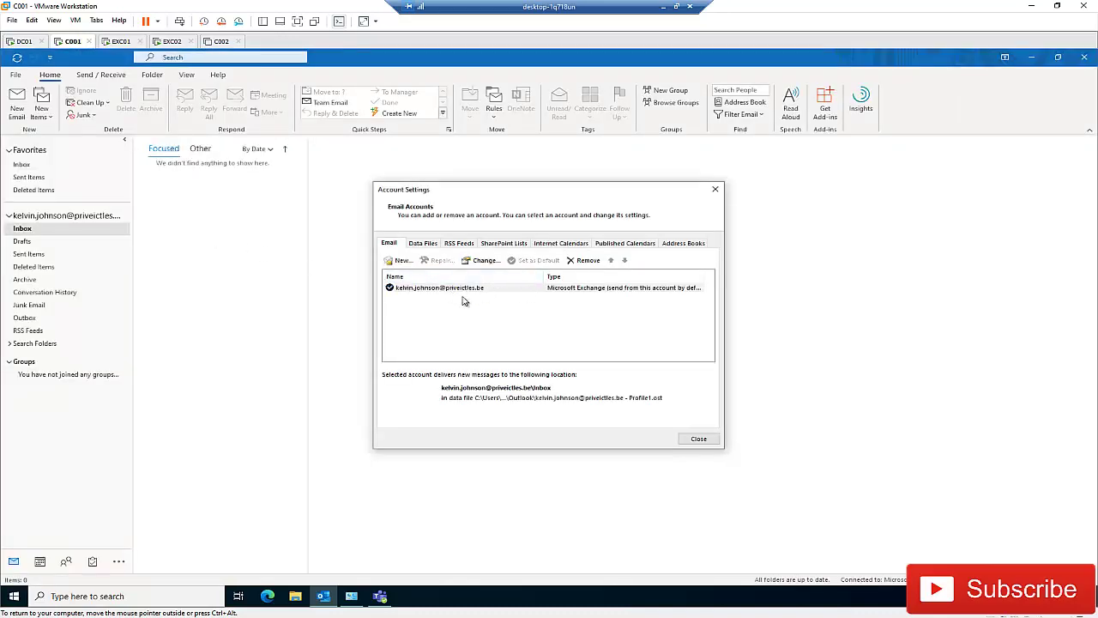
left_click(480, 290)
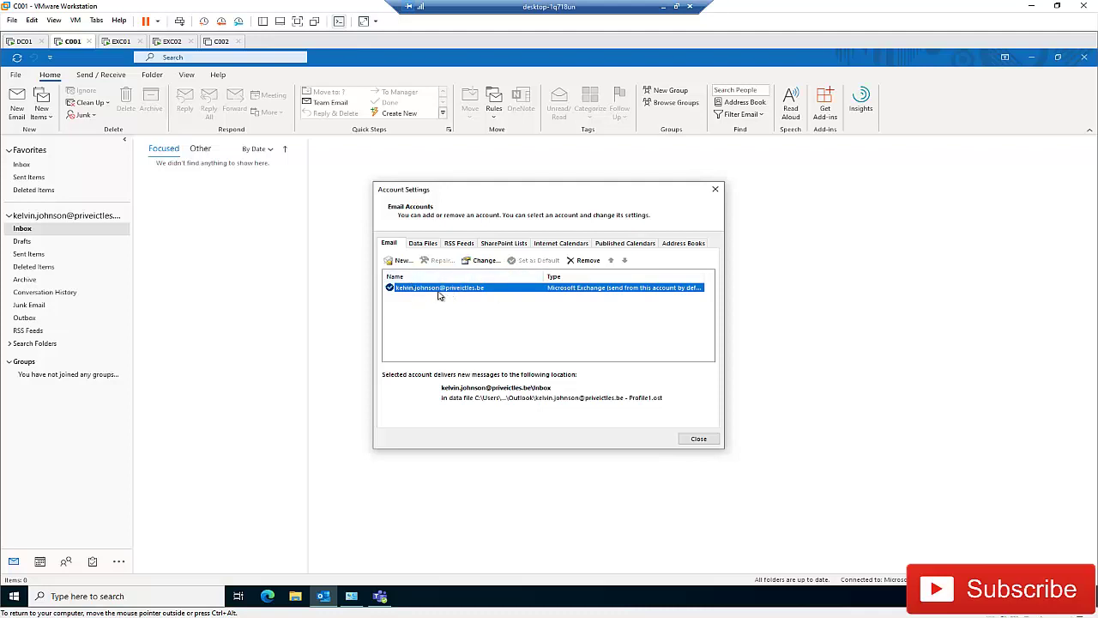
left_click(716, 191)
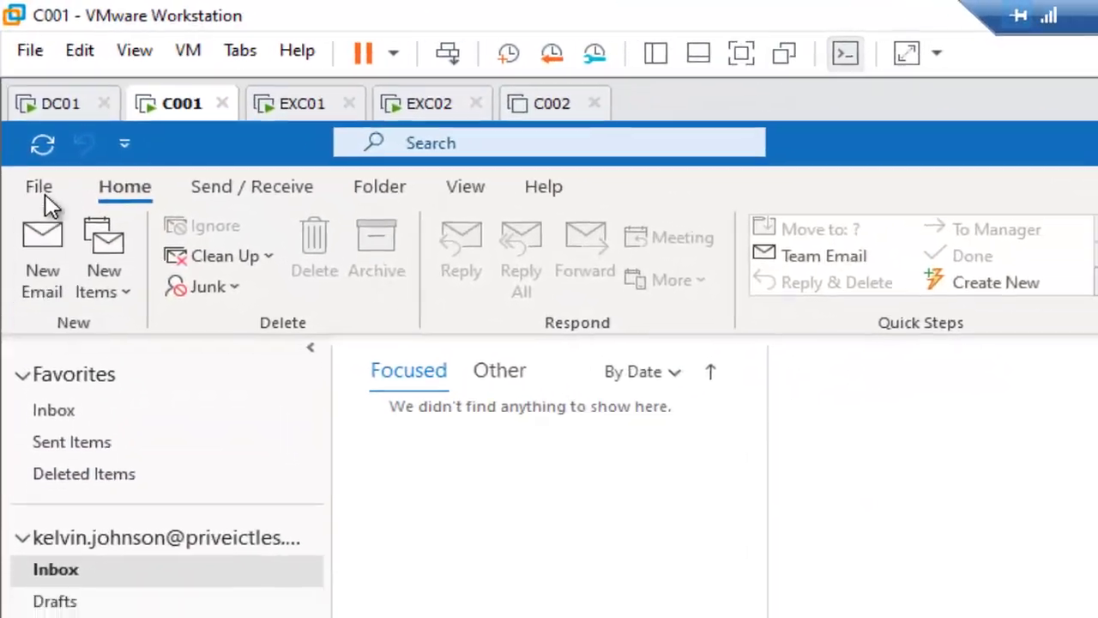
Step: Reopen Account Settings and start adding a new email account
left_click(15, 74)
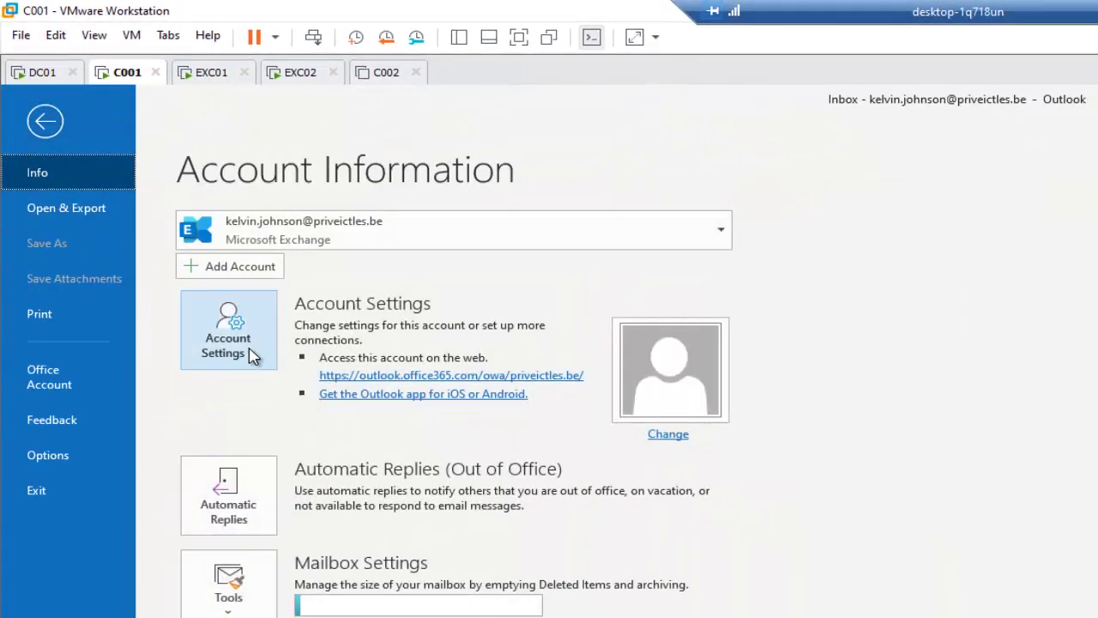
left_click(292, 412)
left_click(266, 388)
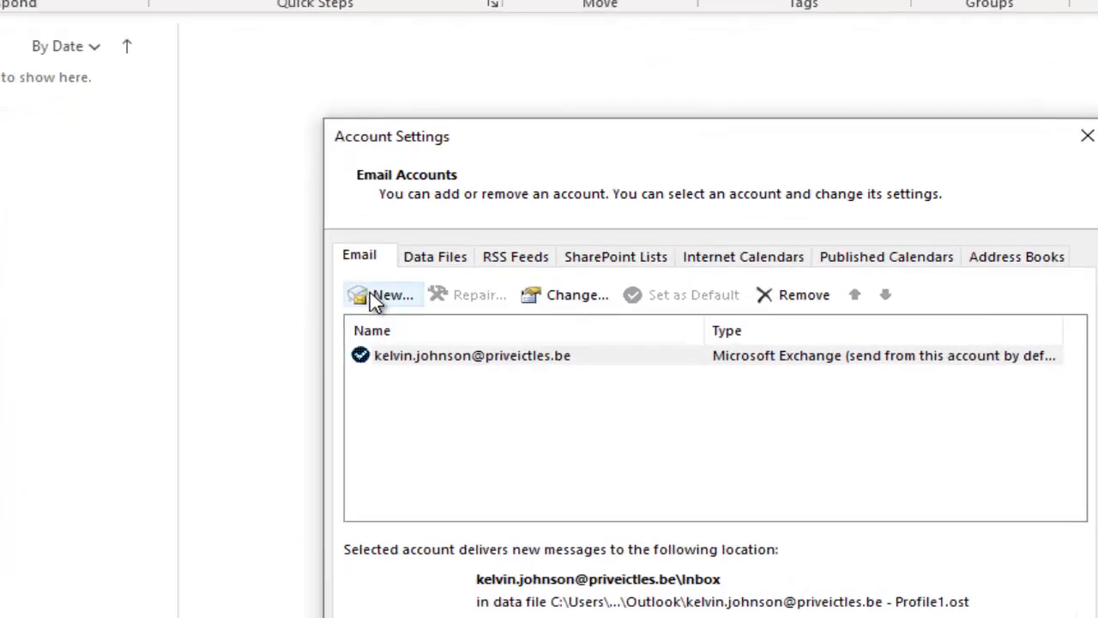
left_click(382, 296)
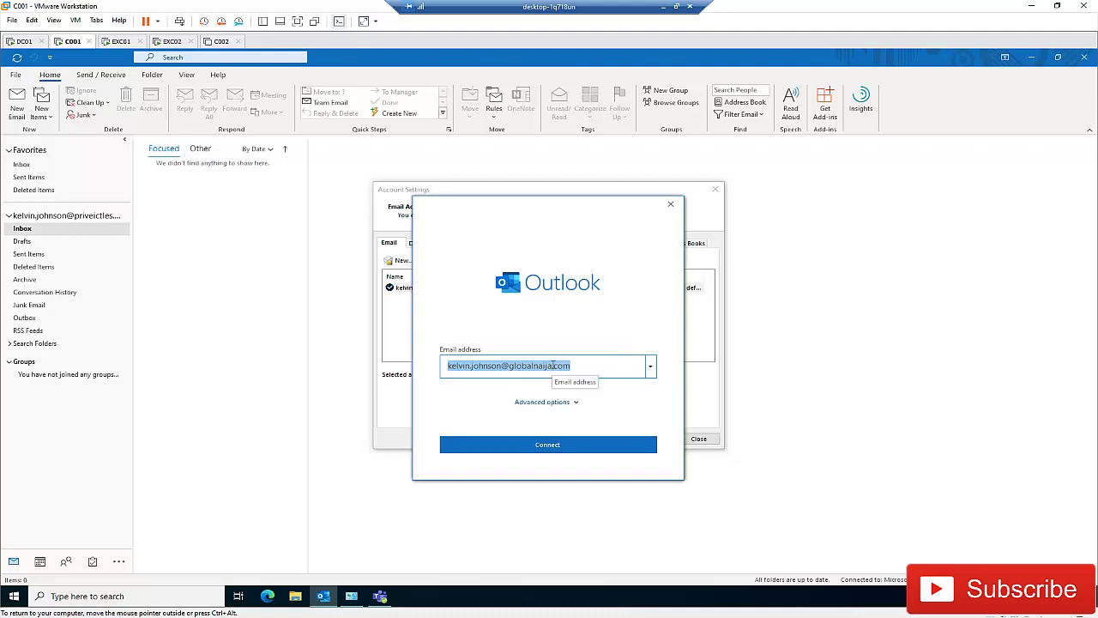
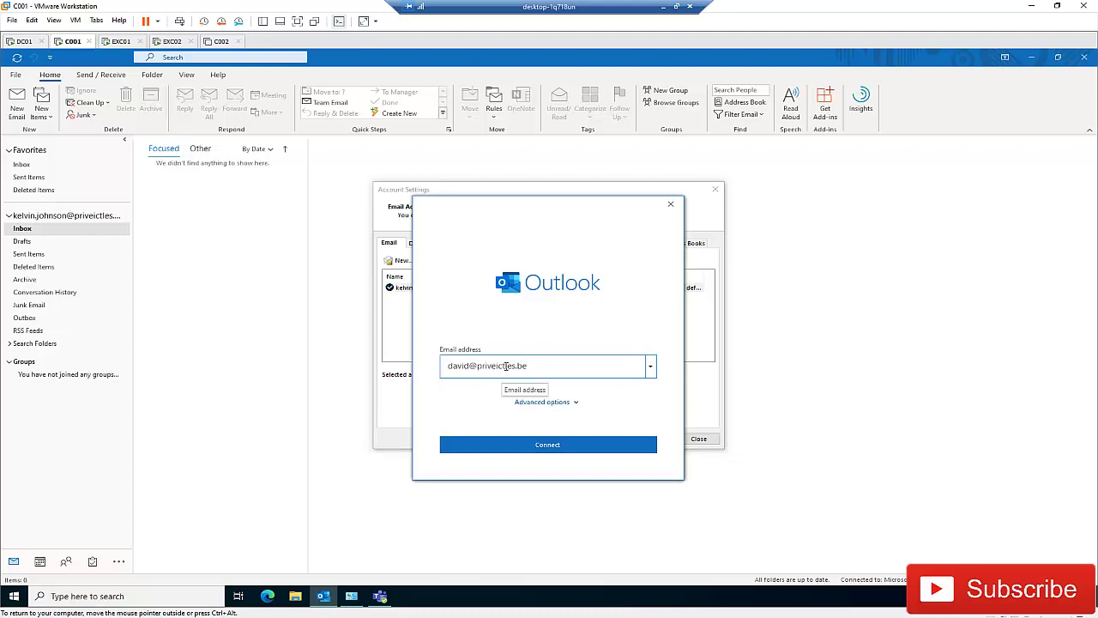
Step: Enter the second mailbox's address on the priveictles.be domain and connect
left_click(560, 444)
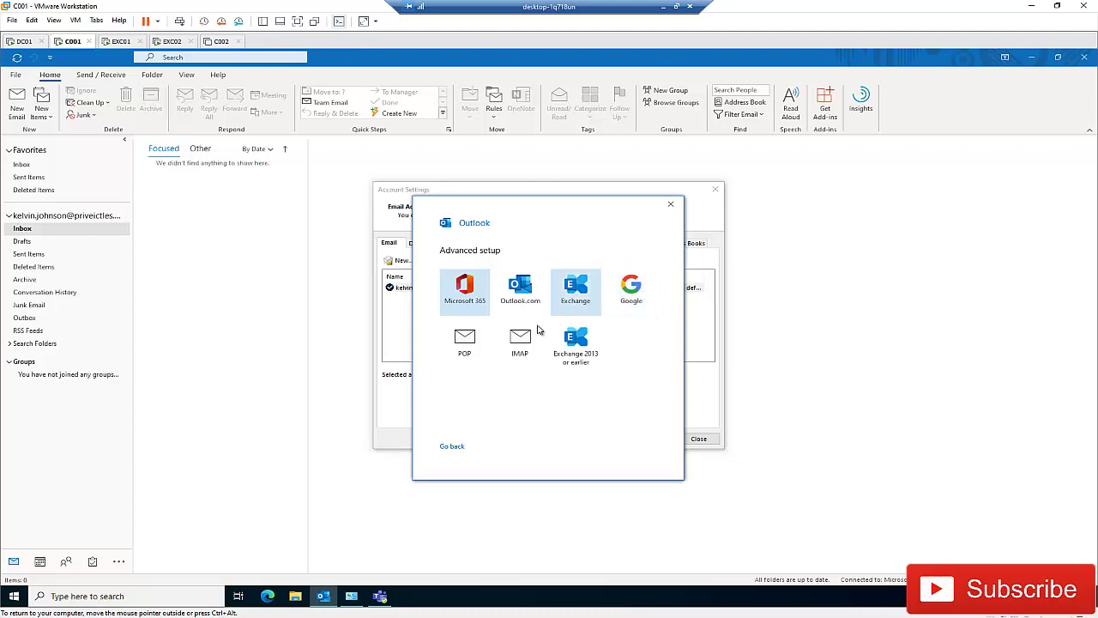
Step: Sign in to the mailbox as Microsoft 365 with its password, skipping security setup
left_click(471, 296)
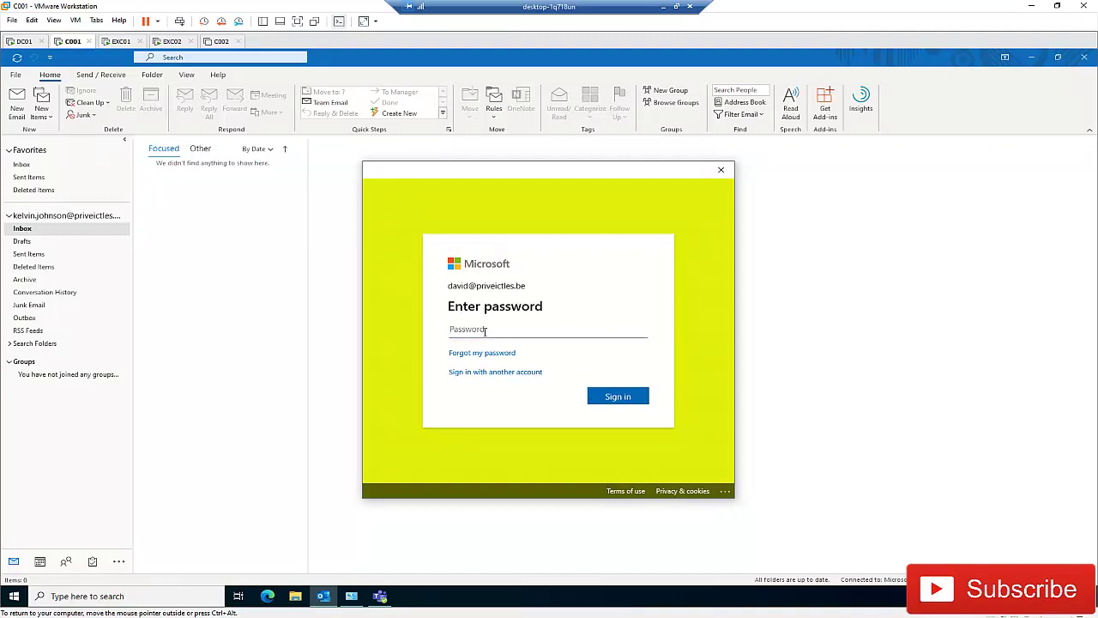
type("•")
left_click(621, 396)
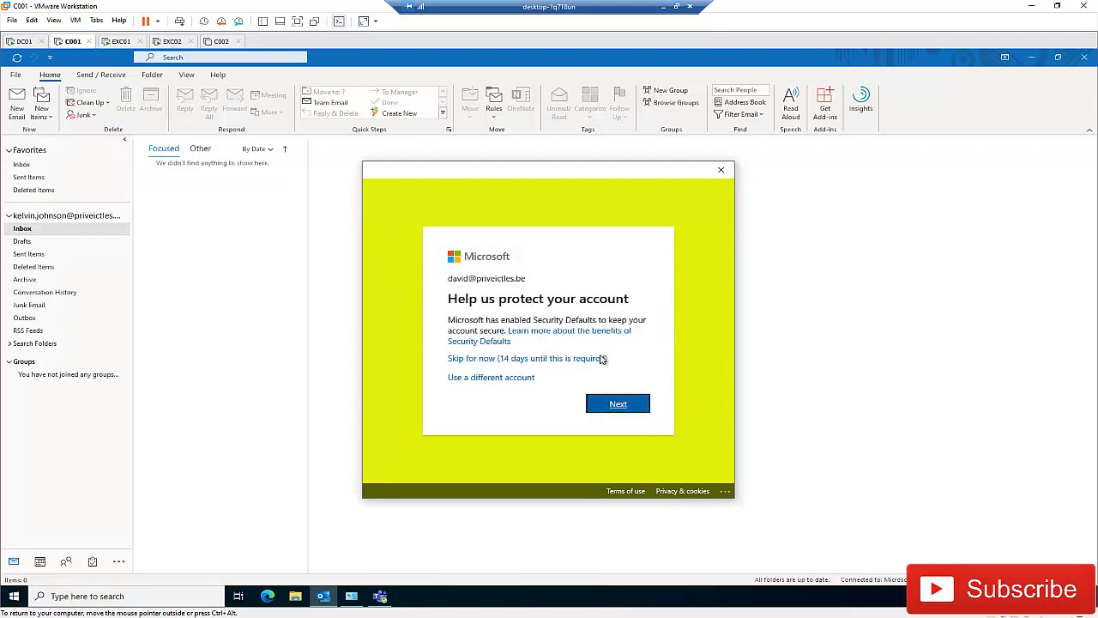
left_click(526, 360)
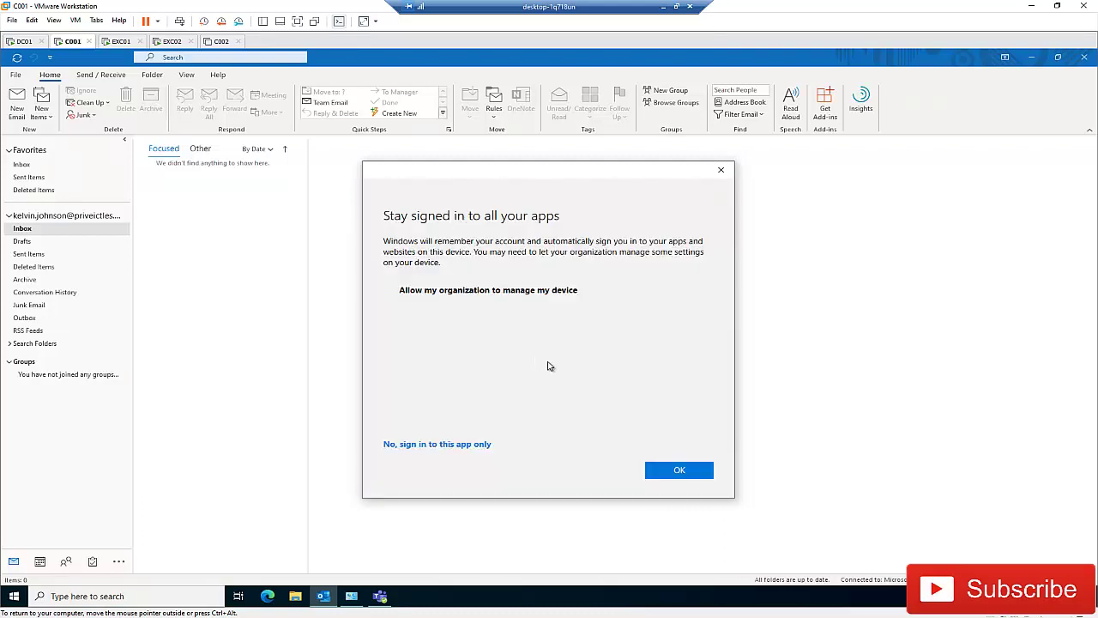
left_click(680, 470)
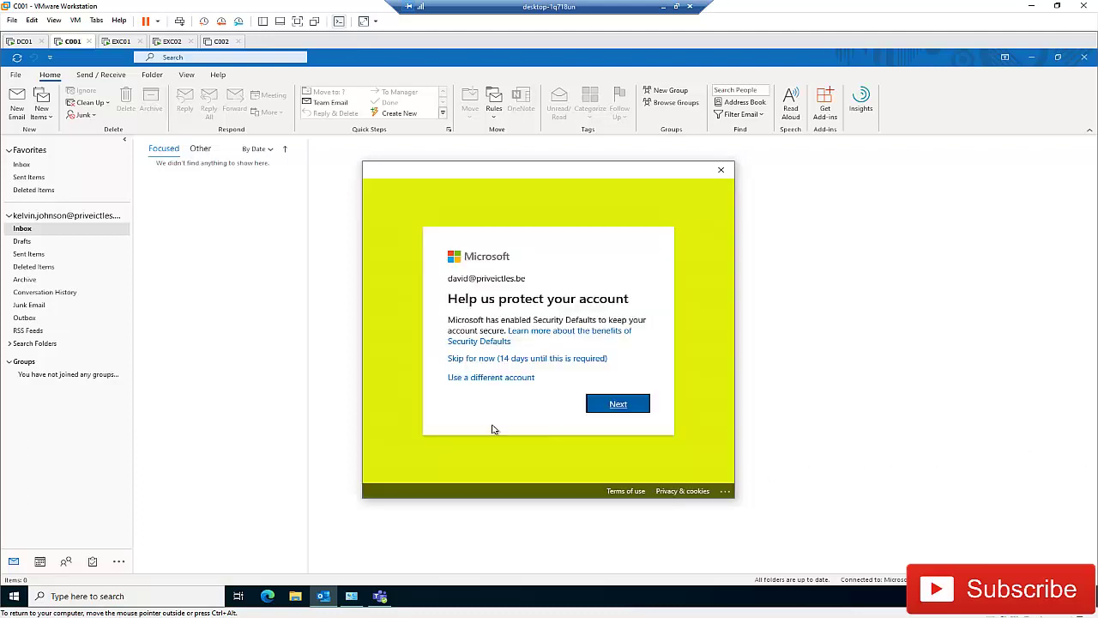
left_click(528, 359)
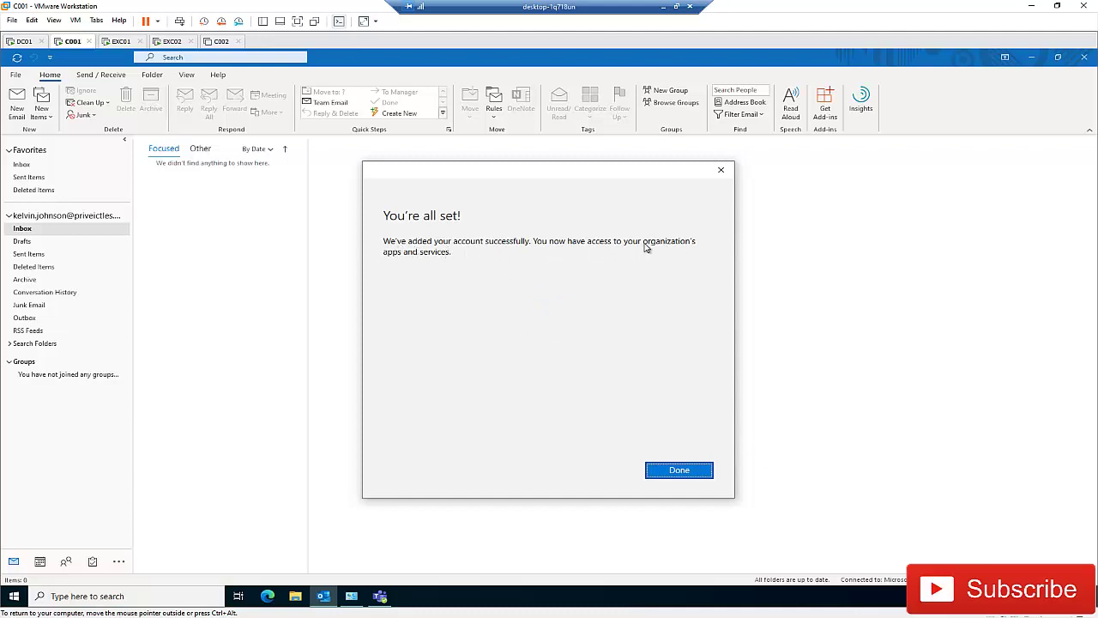
left_click(677, 472)
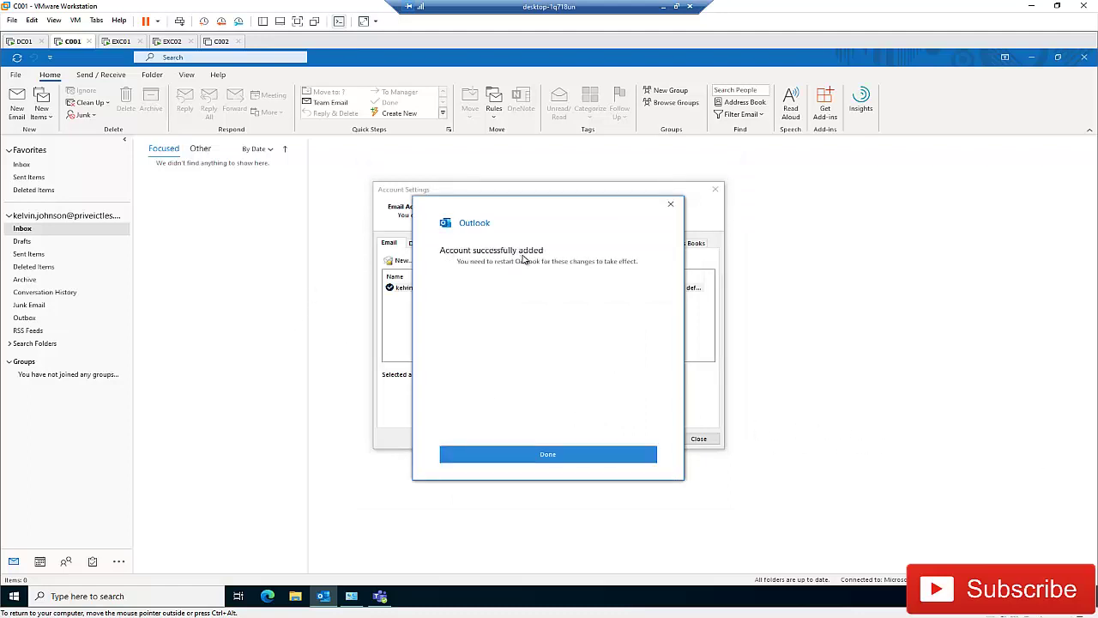
Step: Finish the second mailbox, then enter the third mailbox's priveictles.be address and connect
left_click(554, 461)
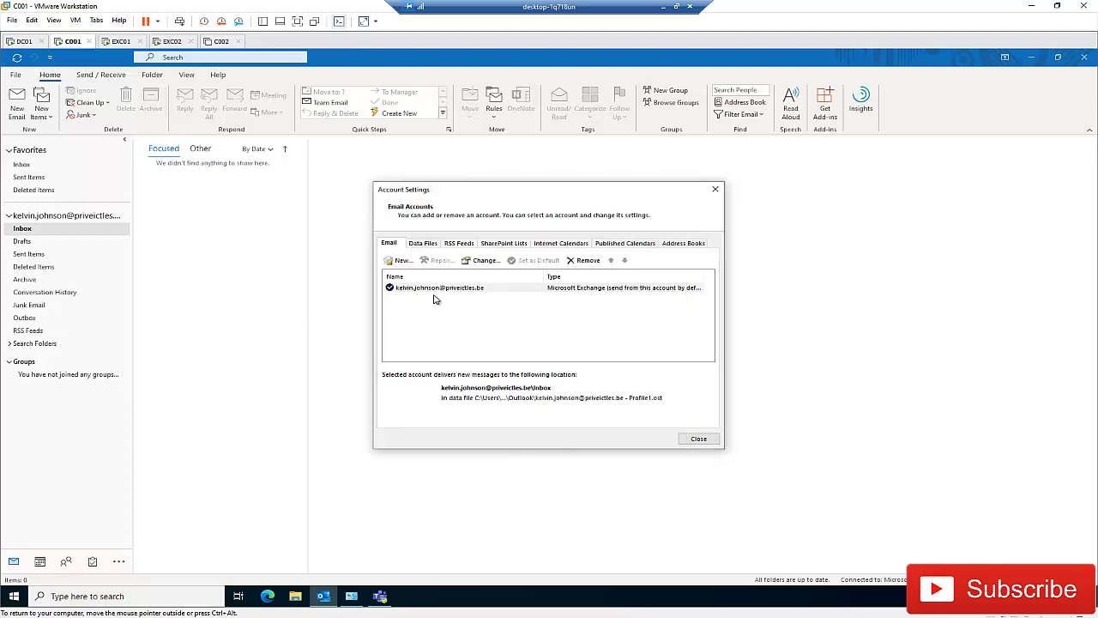
left_click(402, 261)
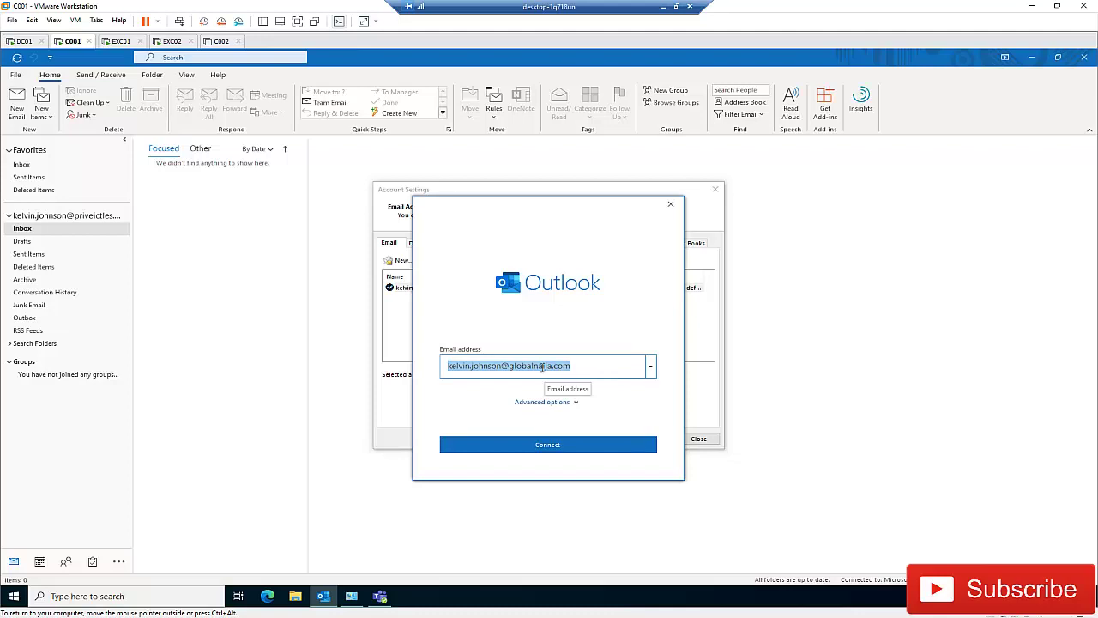
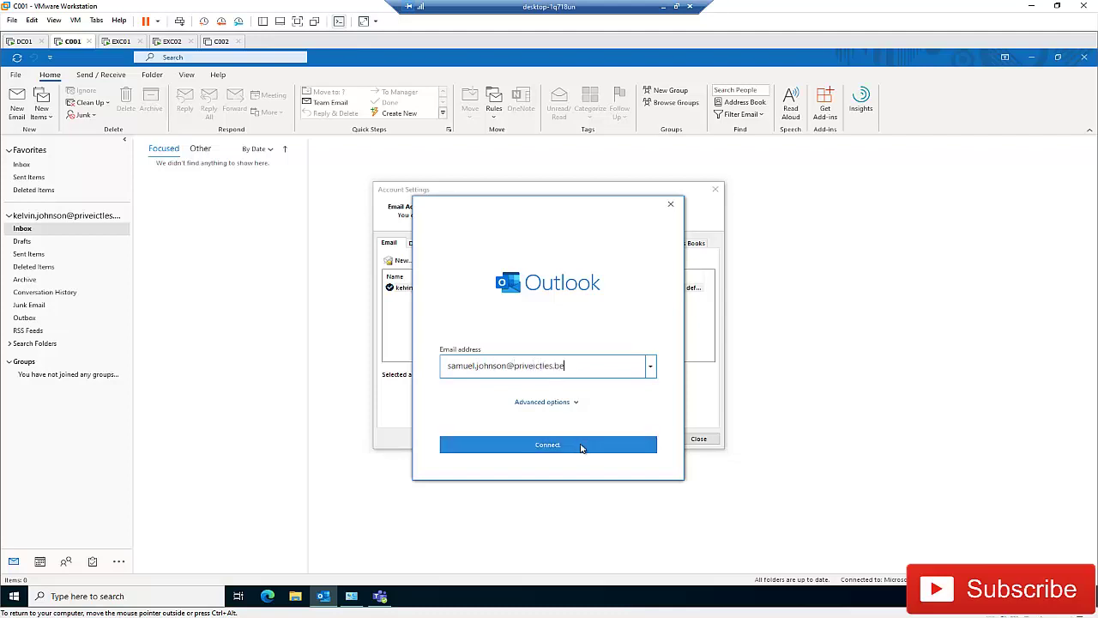
left_click(586, 445)
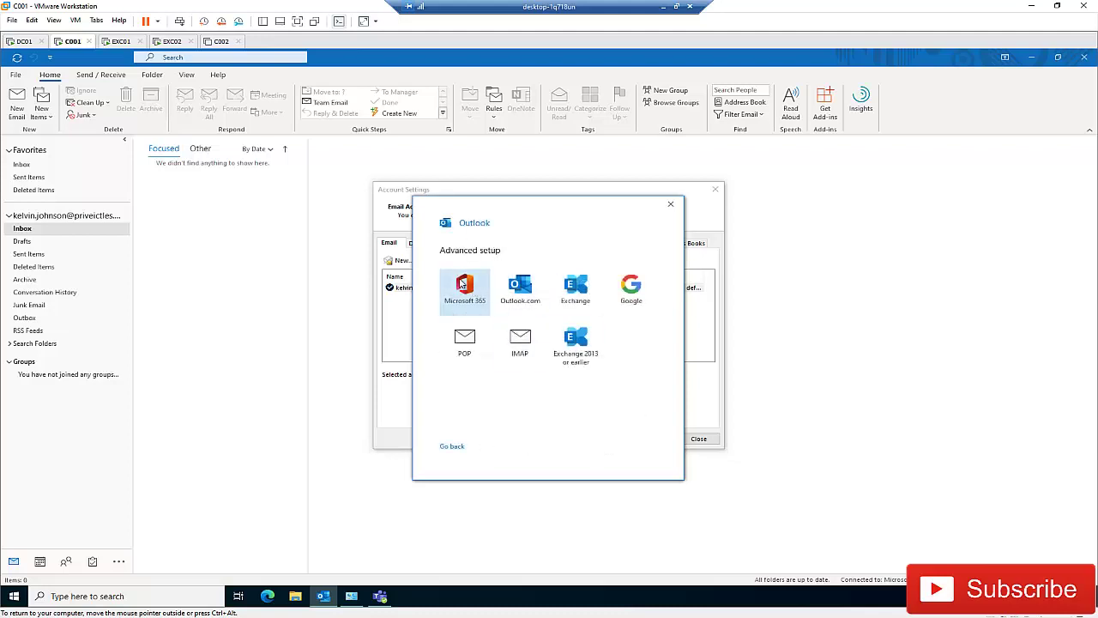
Step: Choose Microsoft 365 and sign in with the third mailbox's password, correcting a typo
left_click(464, 290)
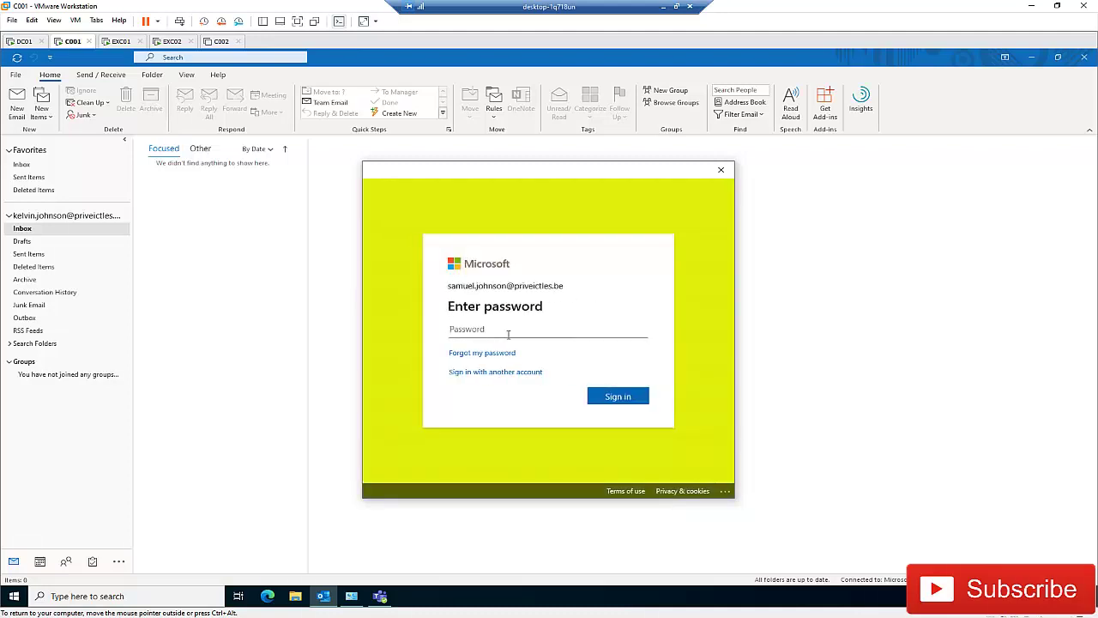
type("*")
key("BackSpace")
key("BackSpace")
key("BackSpace")
key("BackSpace")
type("*")
left_click(614, 399)
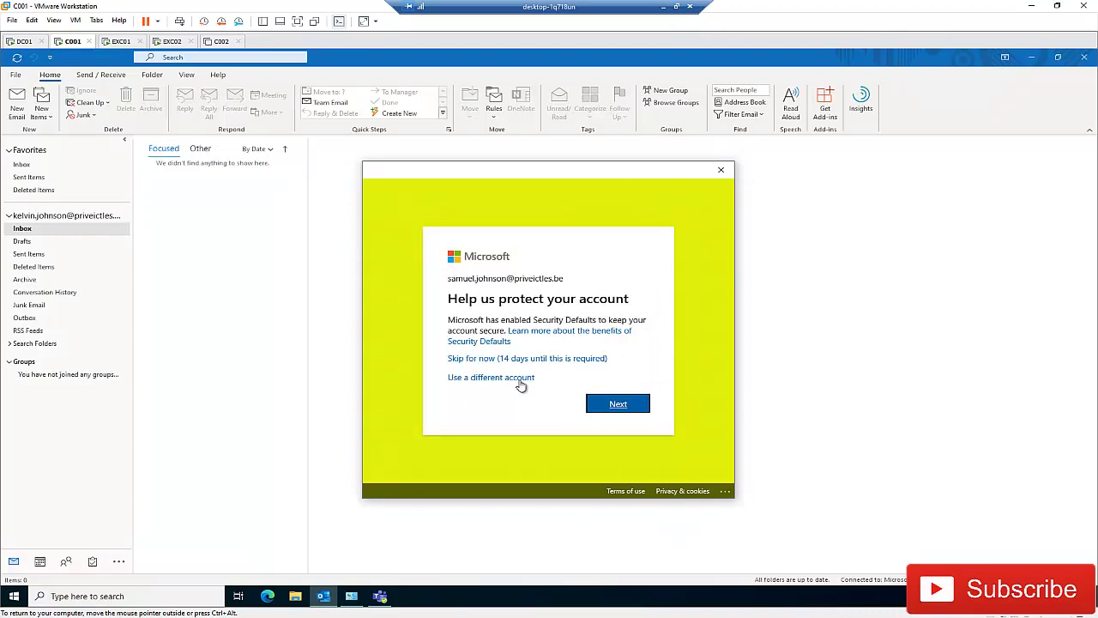
Step: Skip the security setup and dismiss the account-added confirmation
left_click(538, 363)
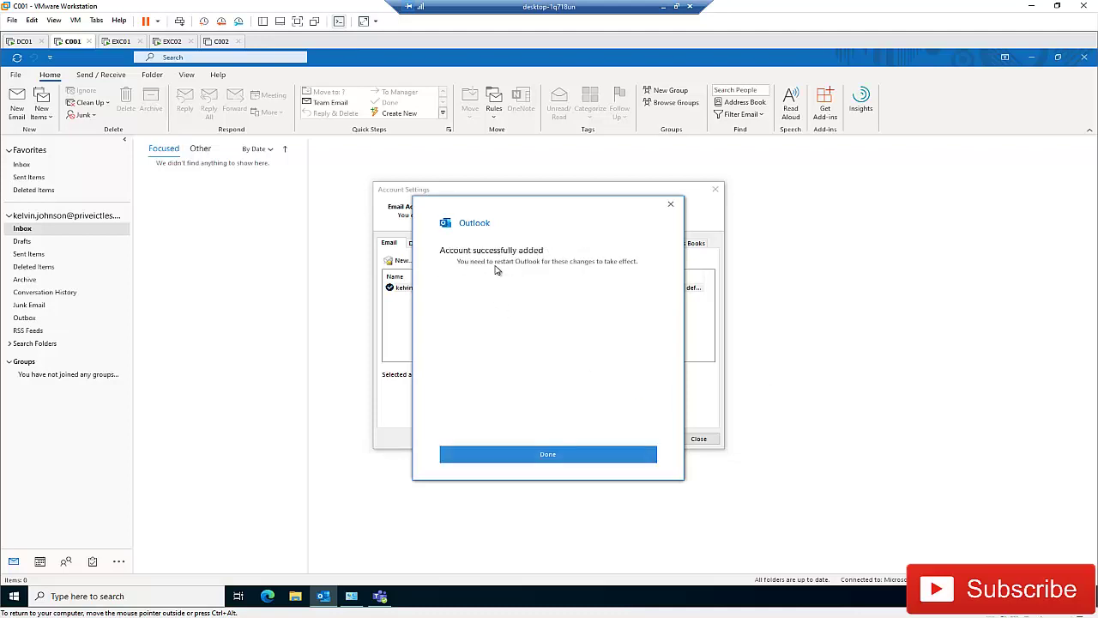
left_click(550, 455)
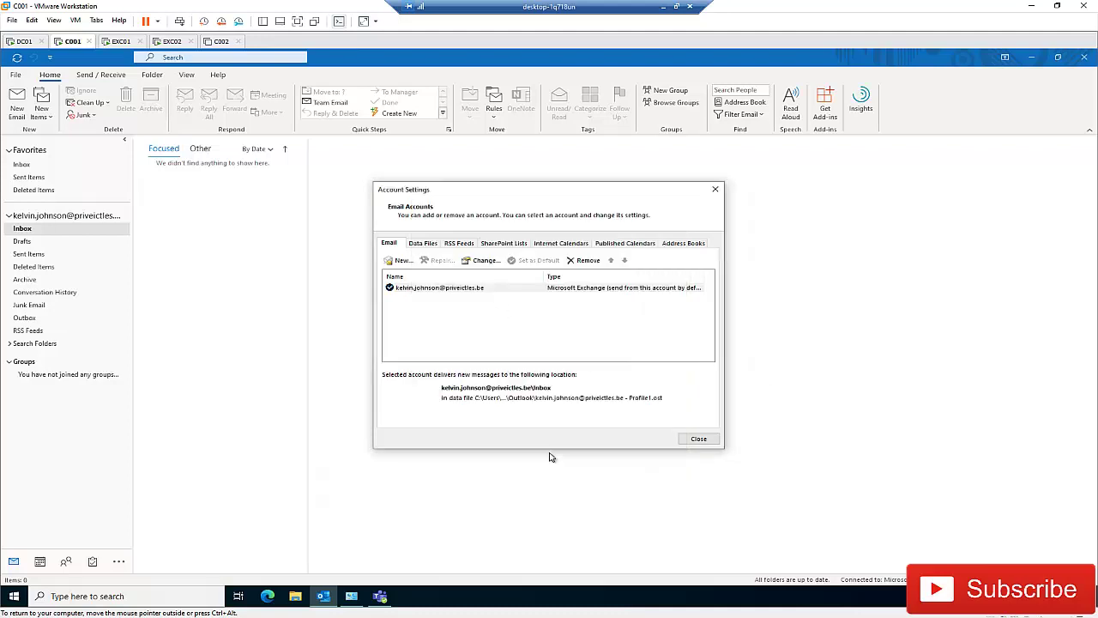
left_click(695, 442)
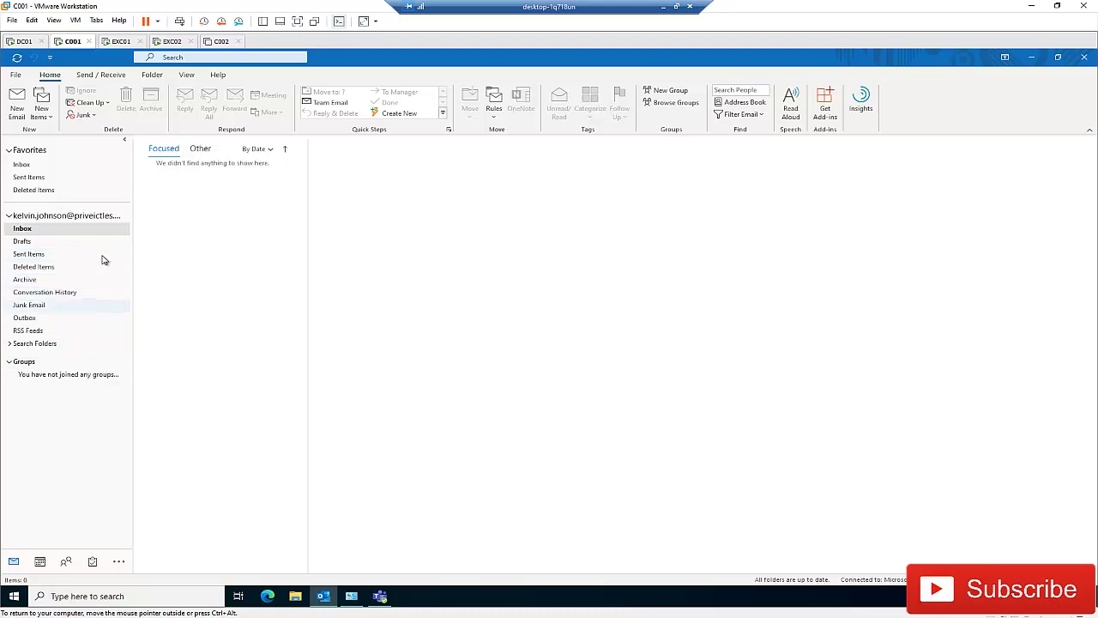
Step: Quit Outlook so the added mailboxes take effect
left_click(1085, 58)
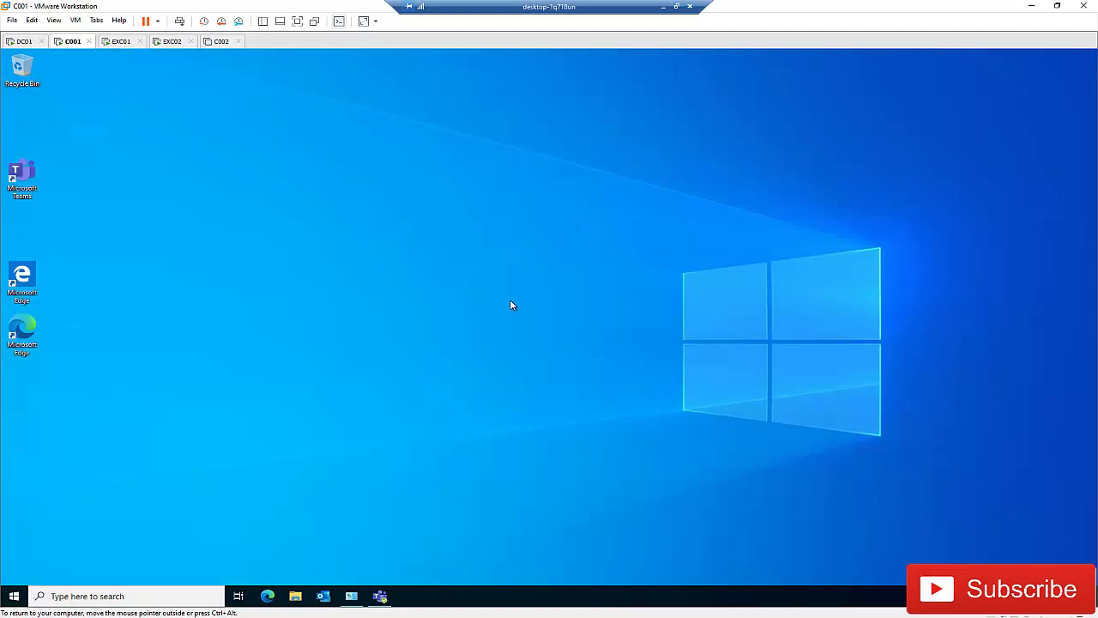
Step: Relaunch Outlook from the taskbar and open the Account Information page
left_click(322, 596)
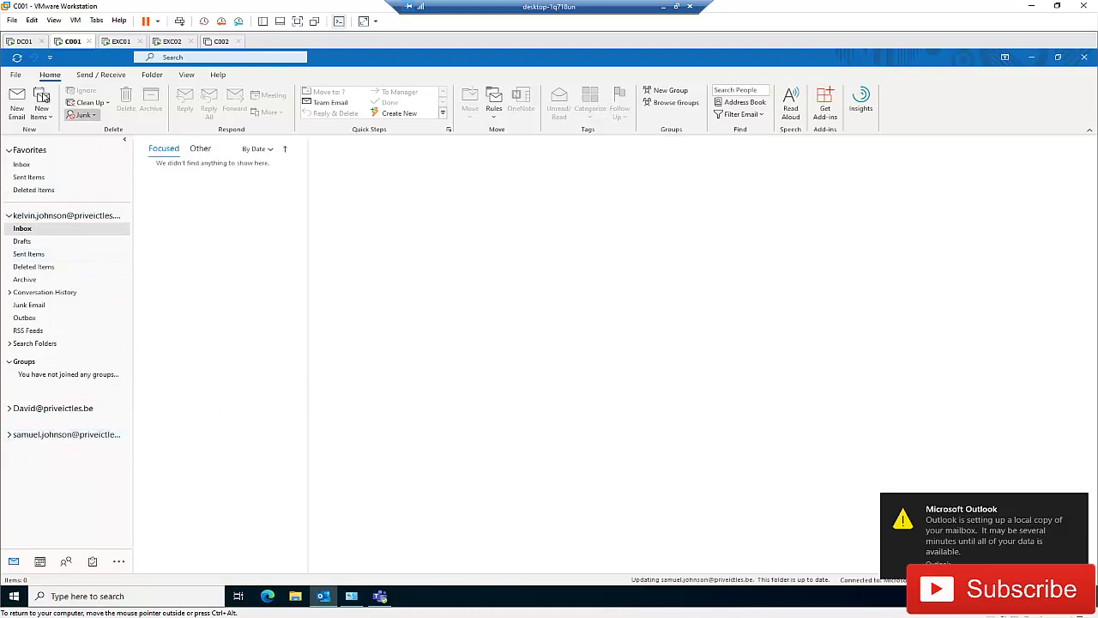
left_click(15, 75)
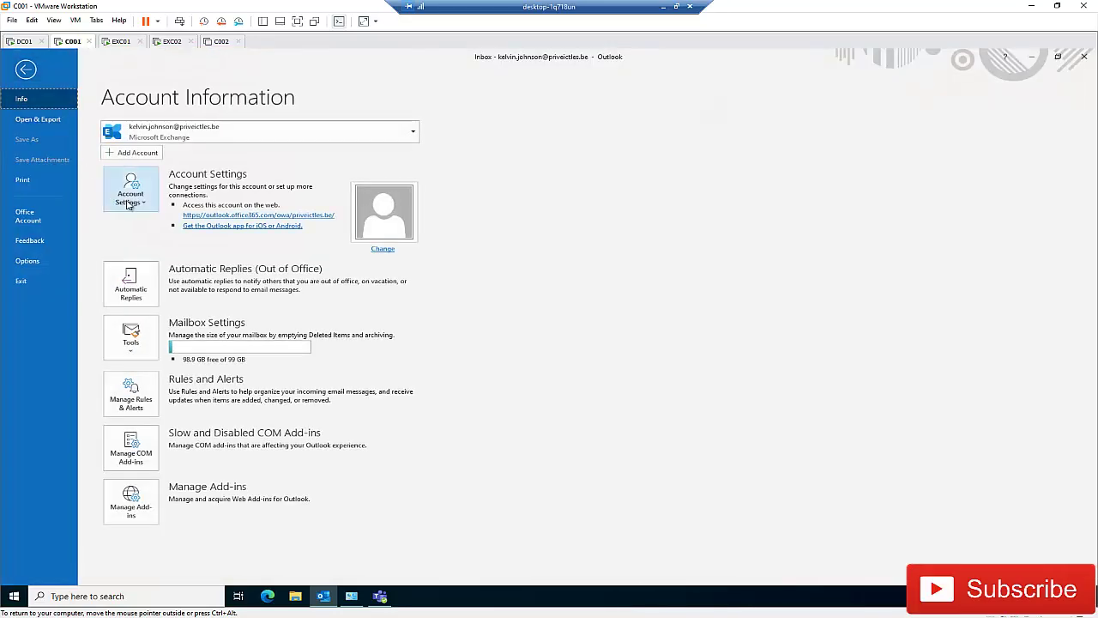